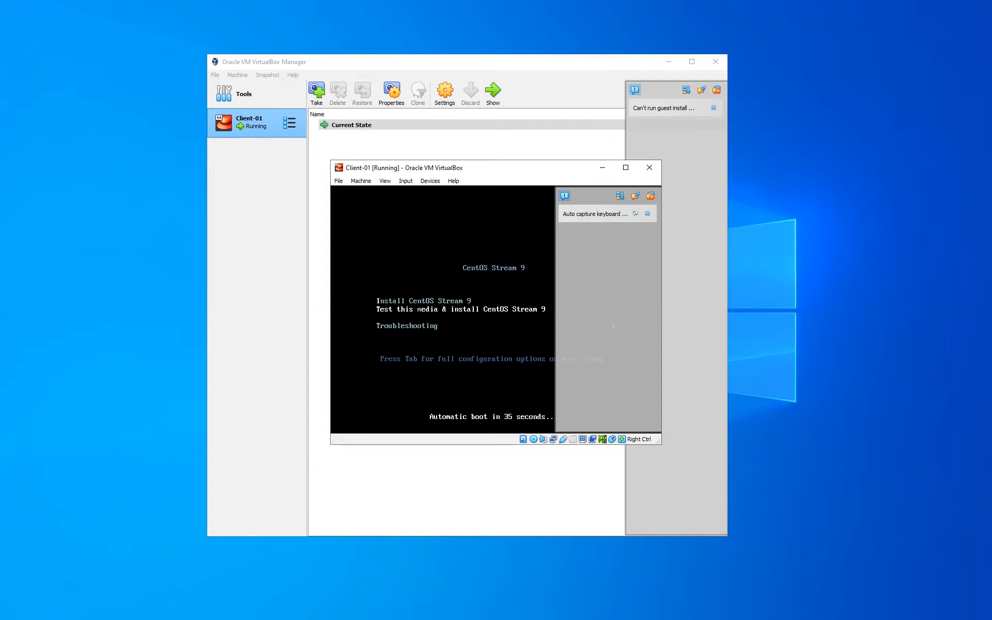
Start the CentOS Stream 9 installer, aborting its media check, and continue with English (United States) as the installation language.
key(Return)
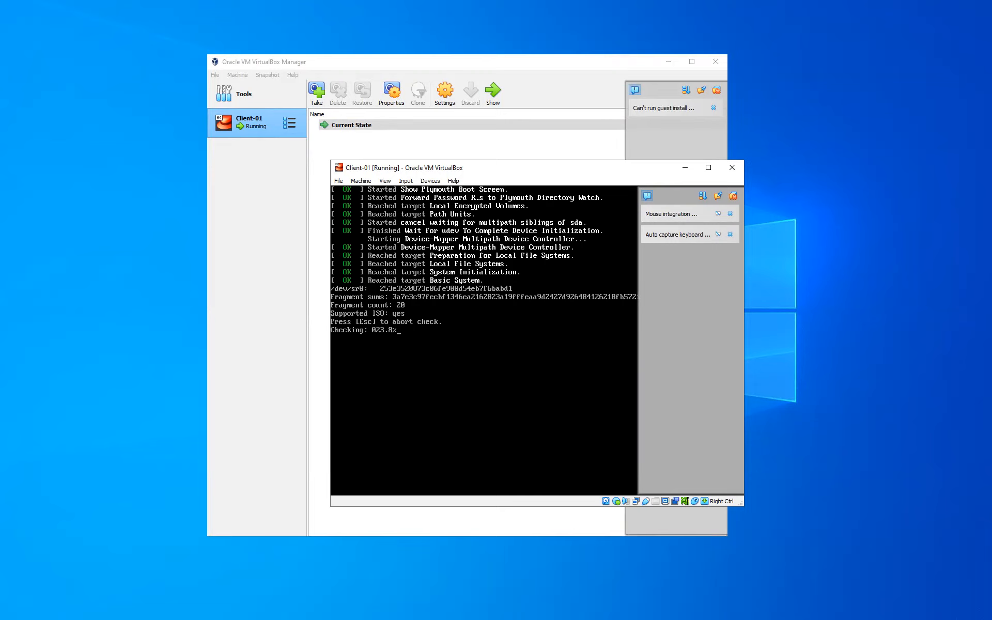
key(Escape)
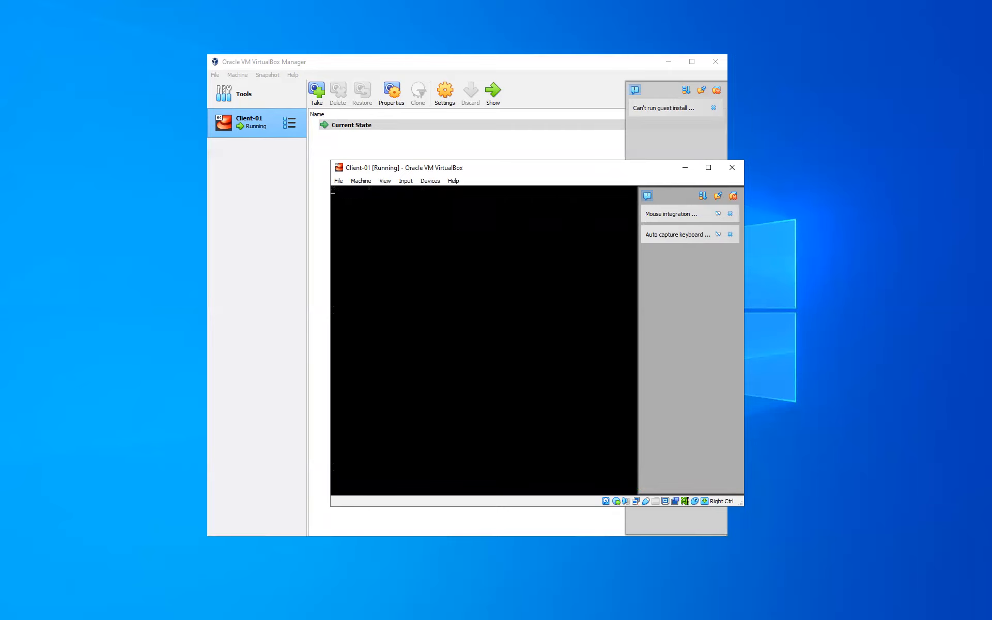
click(646, 196)
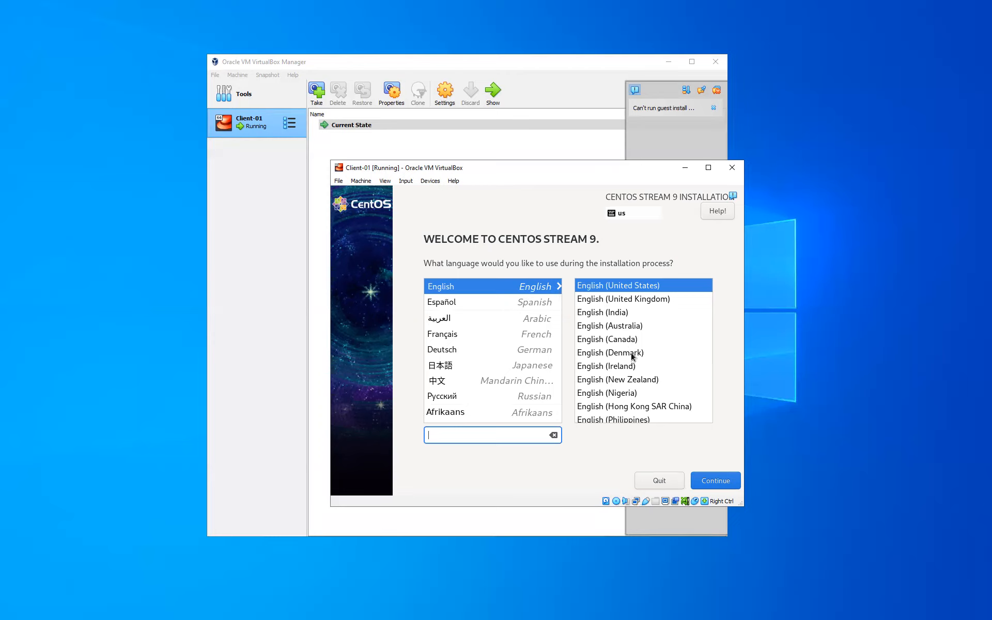
click(710, 483)
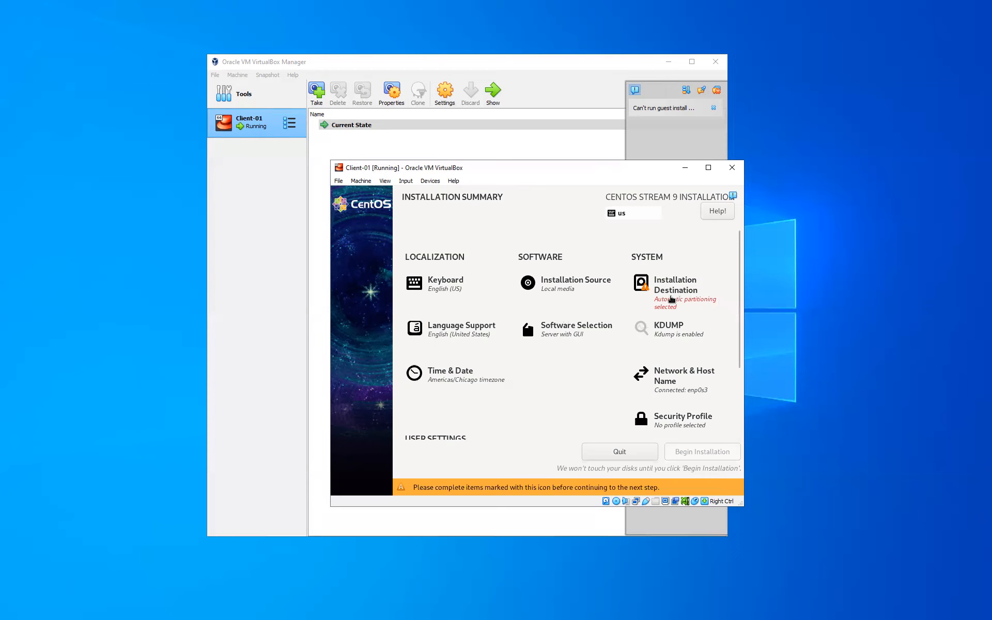
Accept the 20 GiB ATA VBOX HARDDISK as the installation destination with automatic storage configuration and no encryption.
click(672, 300)
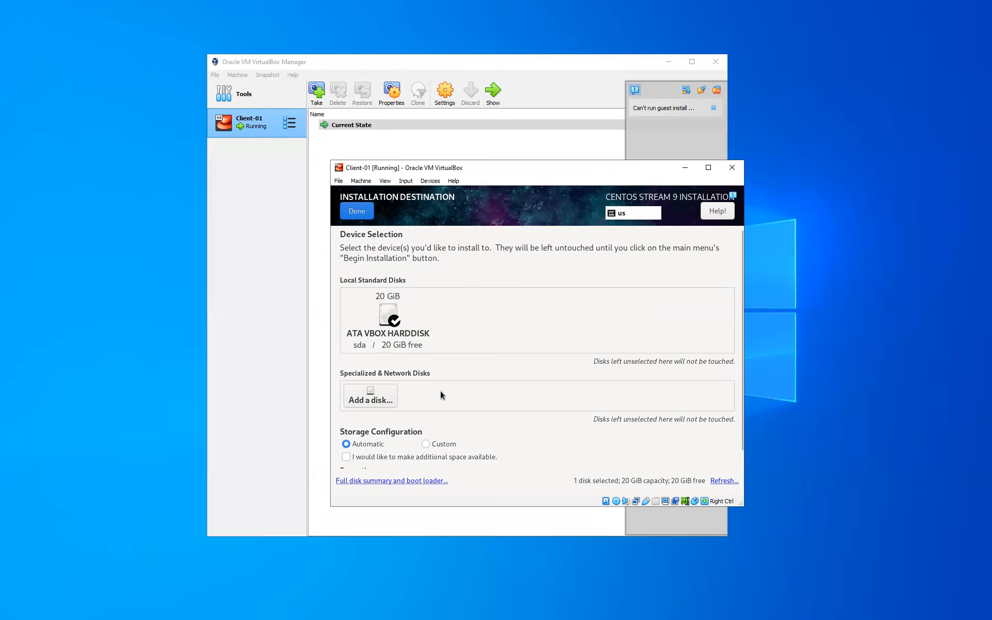
scroll(429, 440, down, 1)
scroll(432, 448, down, 2)
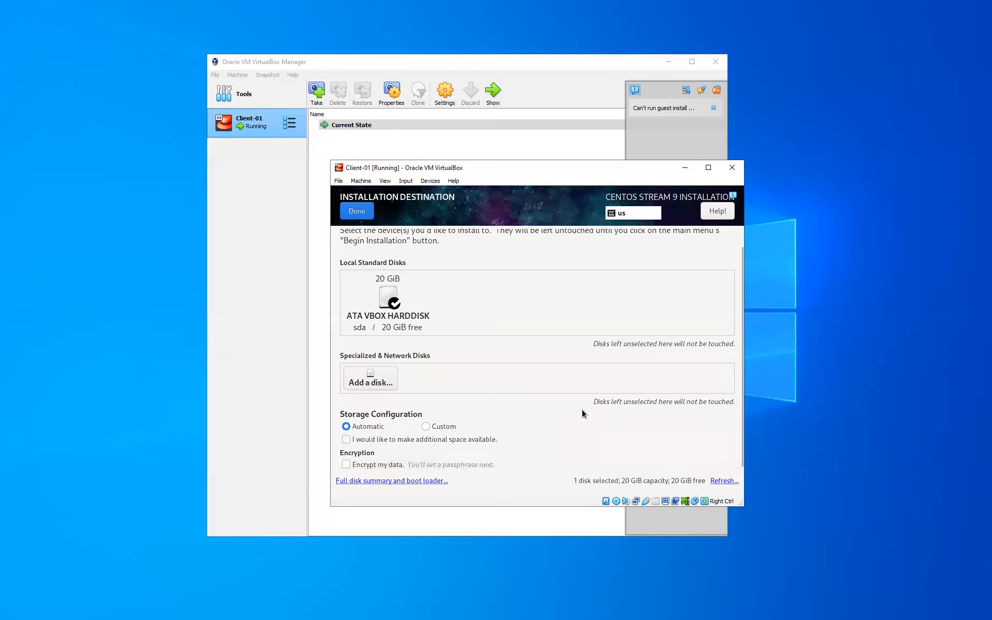
scroll(562, 386, up, 1)
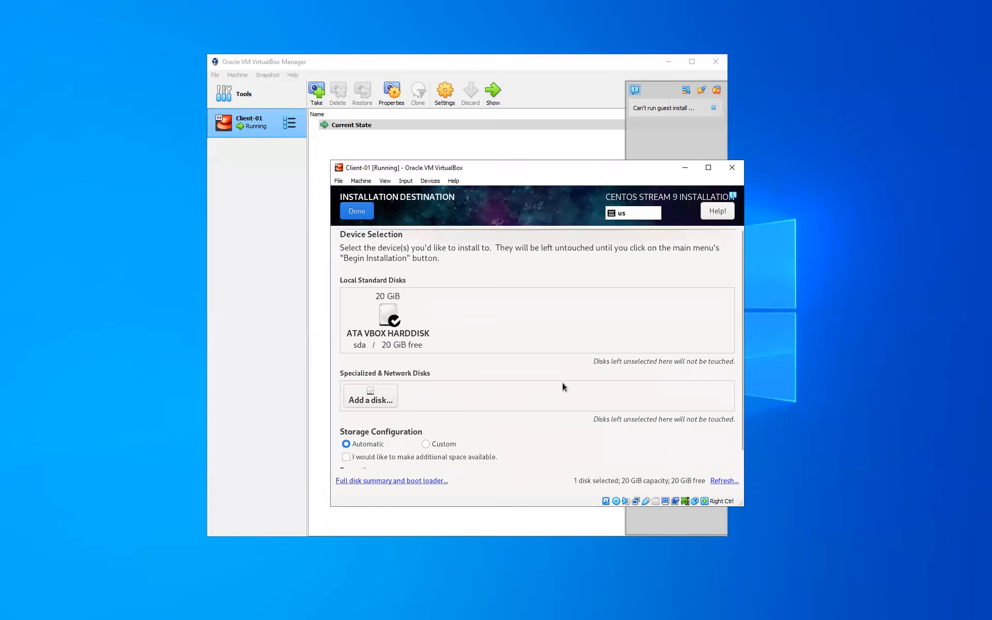
click(357, 212)
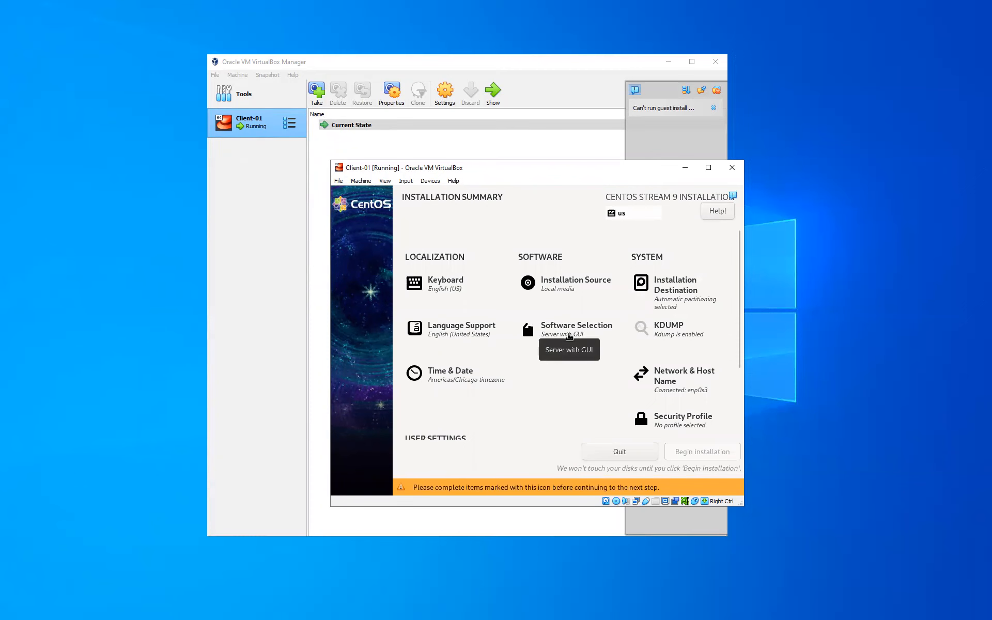
Choose the Workstation base environment and add Internet Applications, Office Suite and Productivity, Remote Desktop Clients and Console Internet Tools.
click(571, 336)
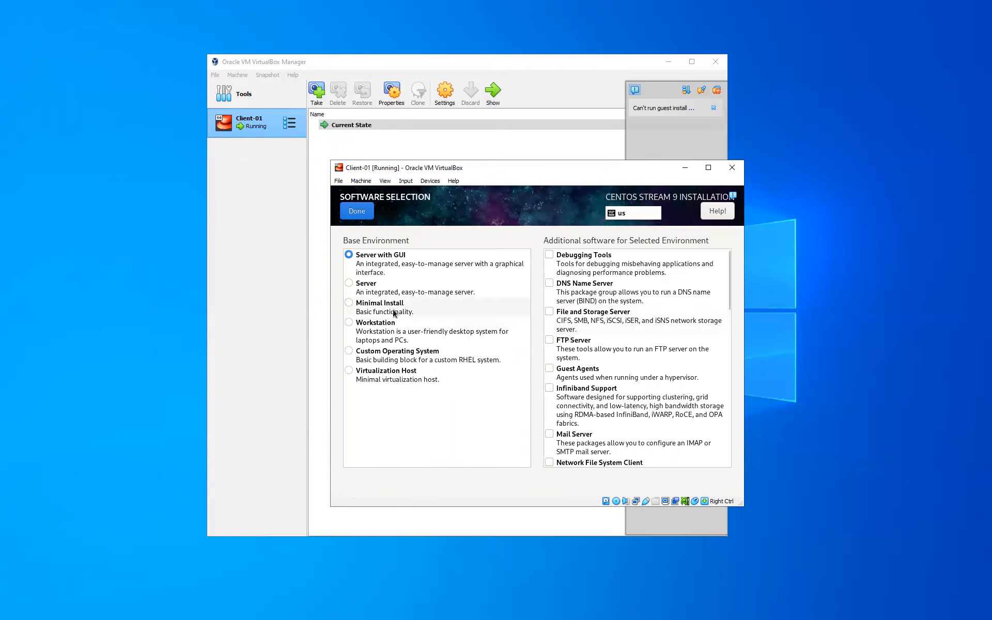
click(353, 327)
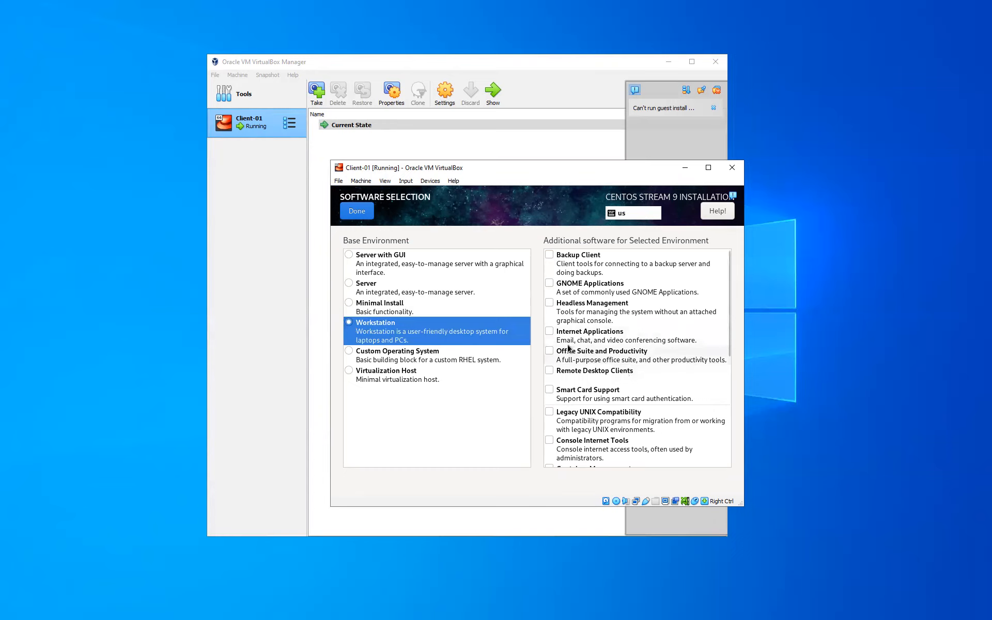
click(550, 334)
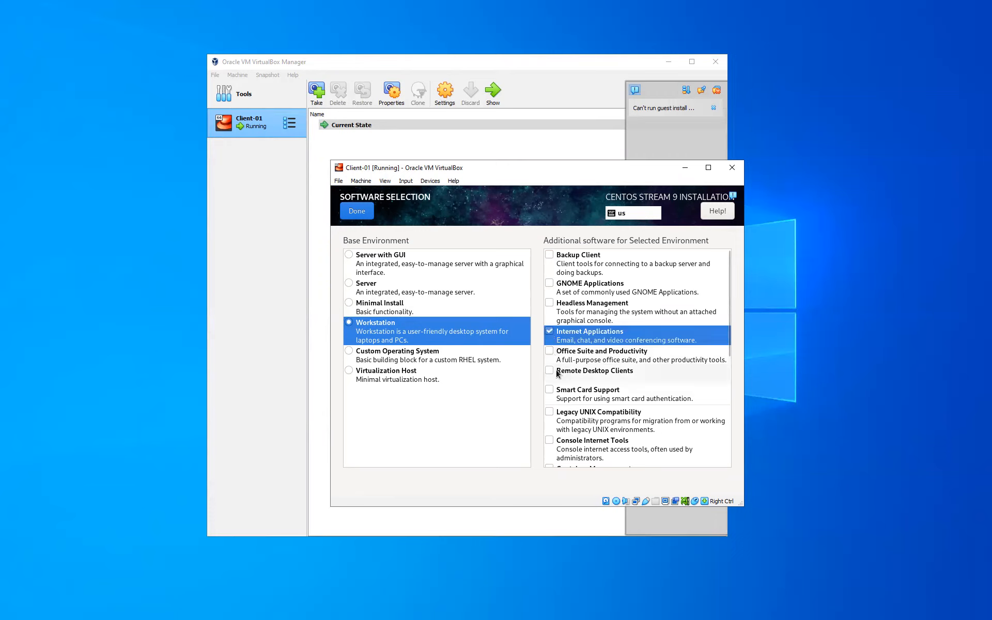
click(551, 355)
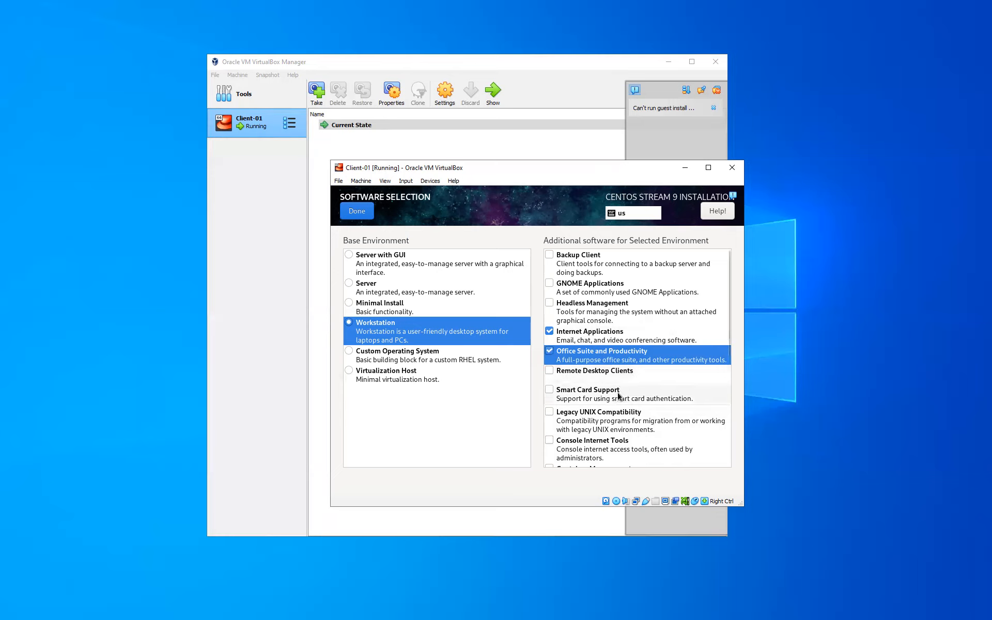
scroll(618, 396, down, 1)
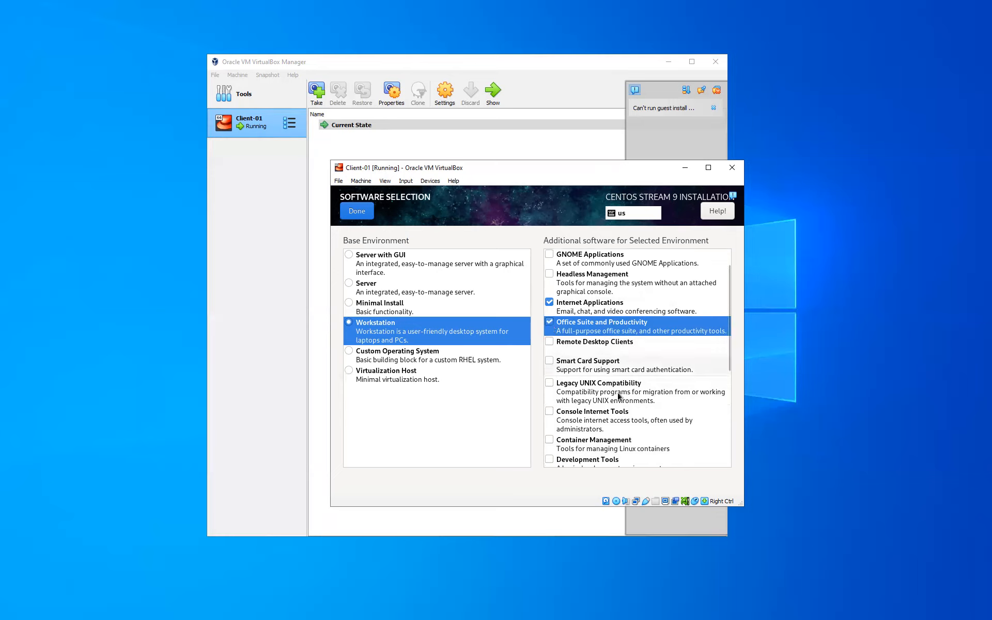
click(550, 343)
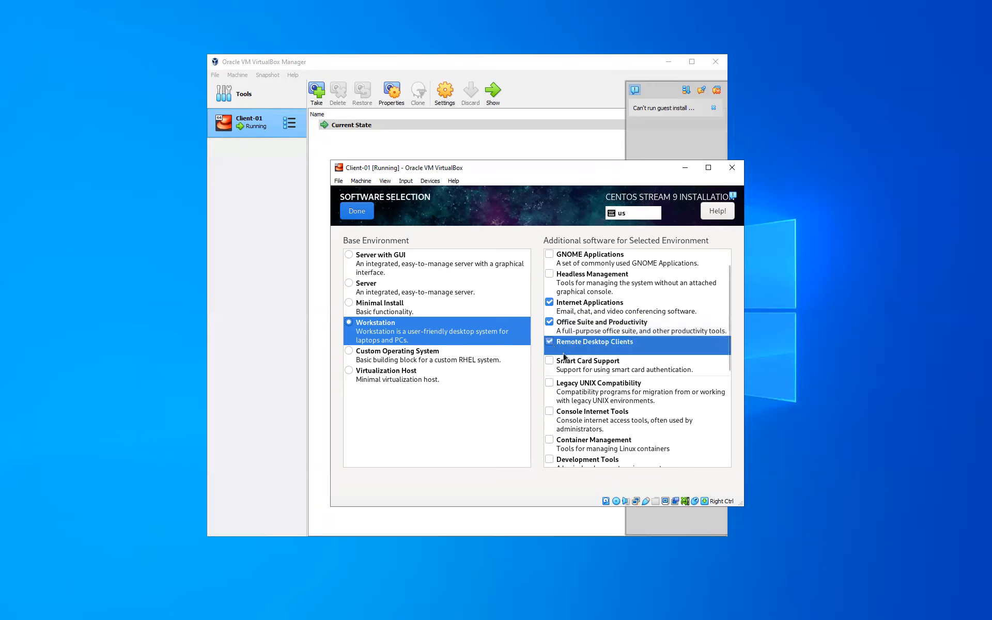
scroll(565, 361, down, 2)
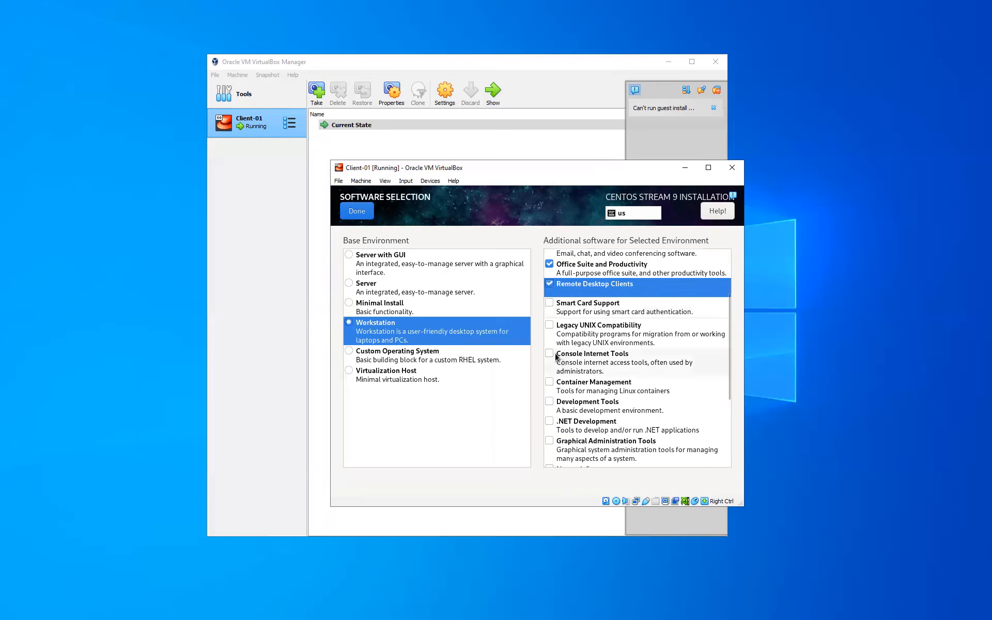
click(549, 355)
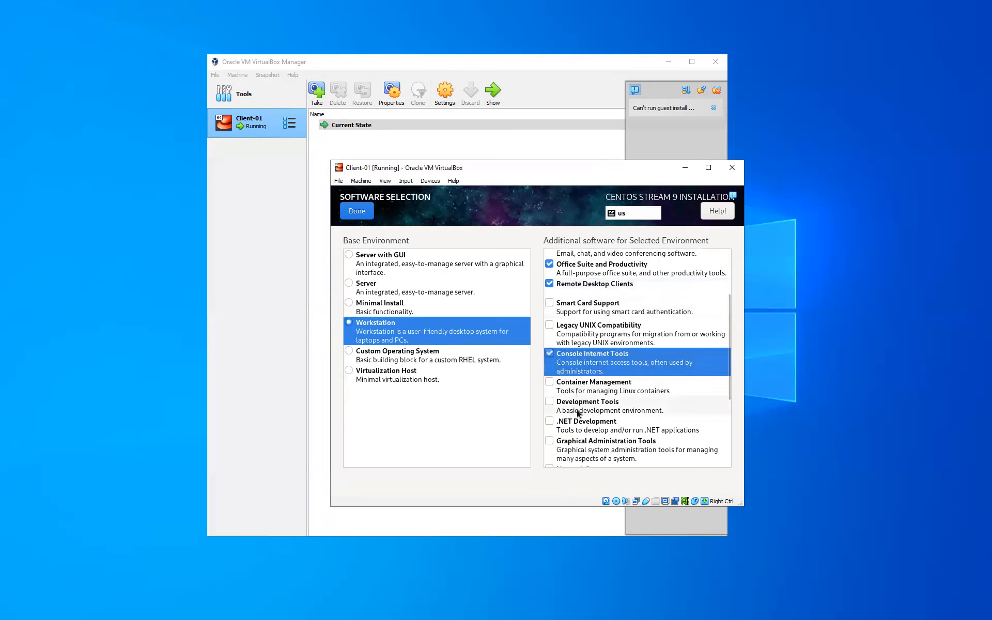
Add Development Tools, Graphical Administration Tools, Scientific Support and System Tools, and accept the software selection.
scroll(576, 445, down, 1)
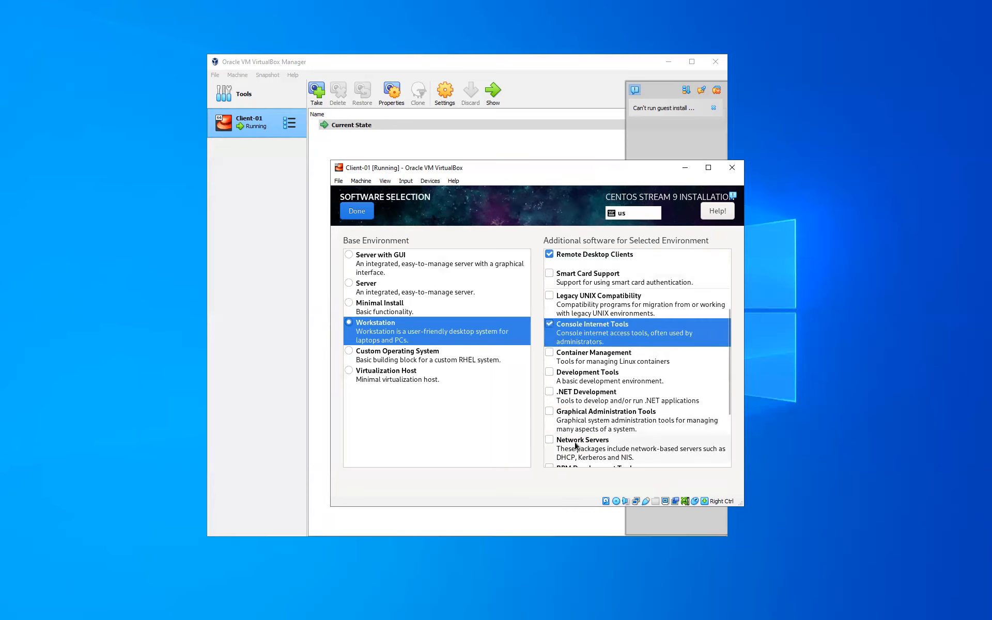
scroll(576, 445, down, 2)
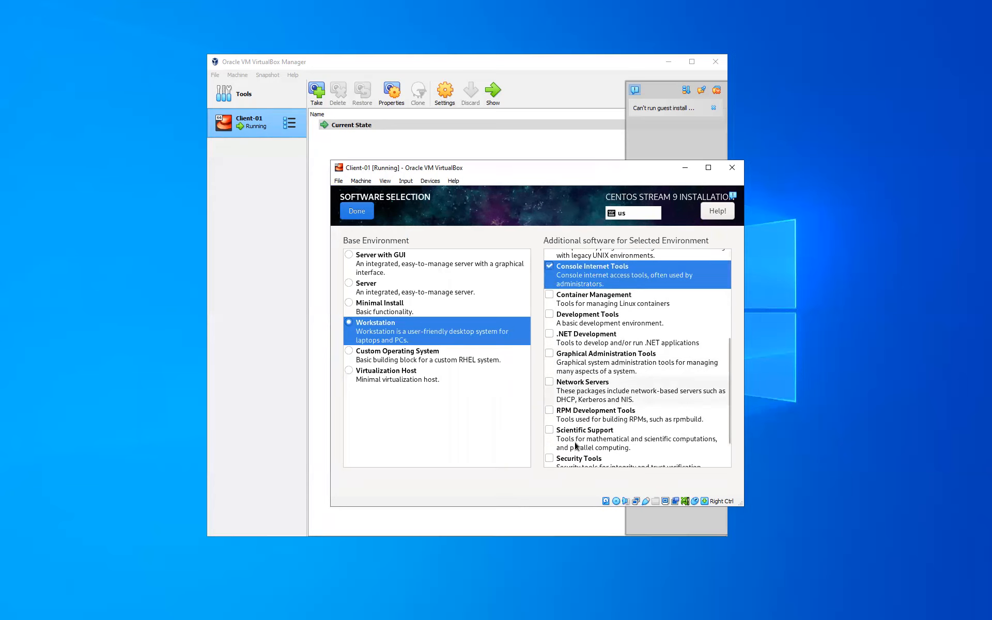
click(551, 315)
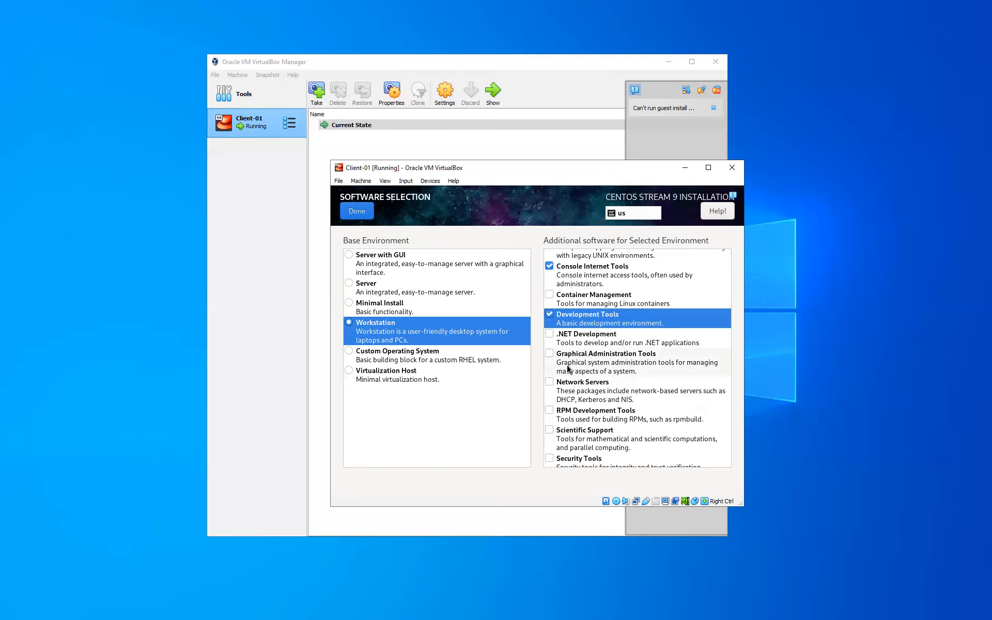
click(550, 353)
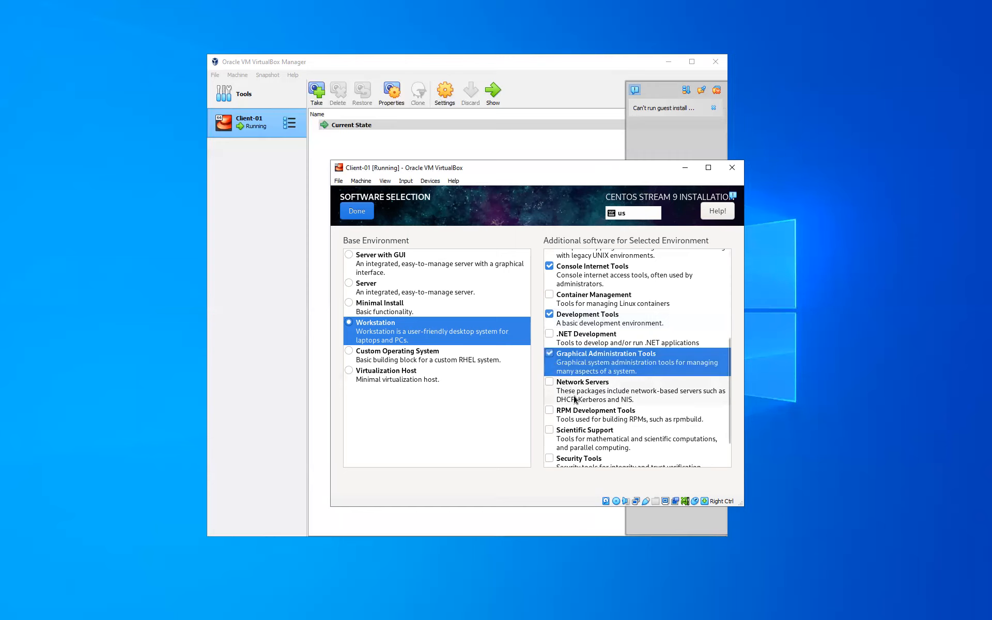
scroll(582, 411, down, 2)
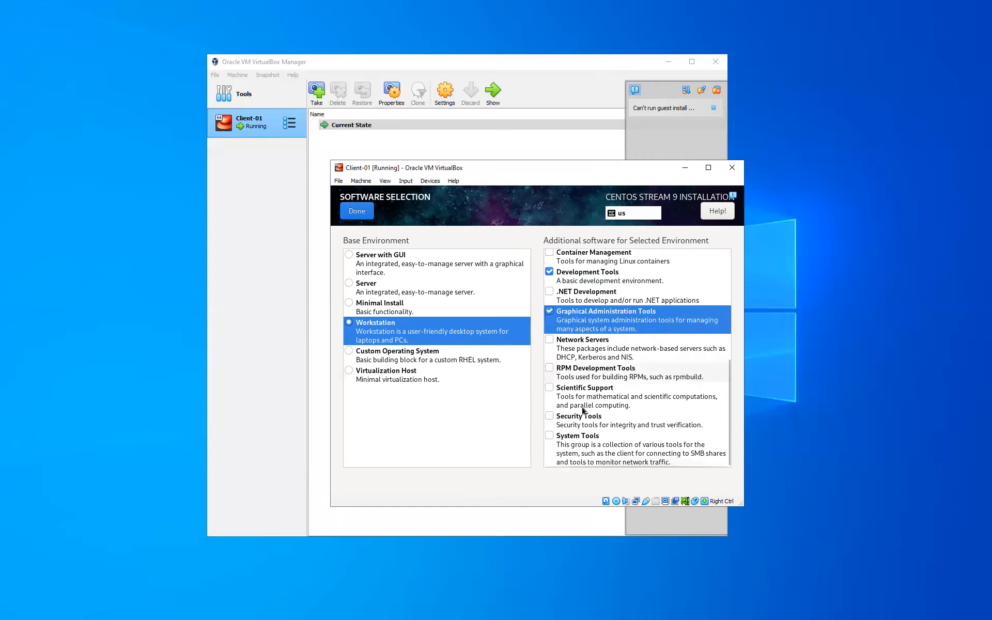
click(553, 394)
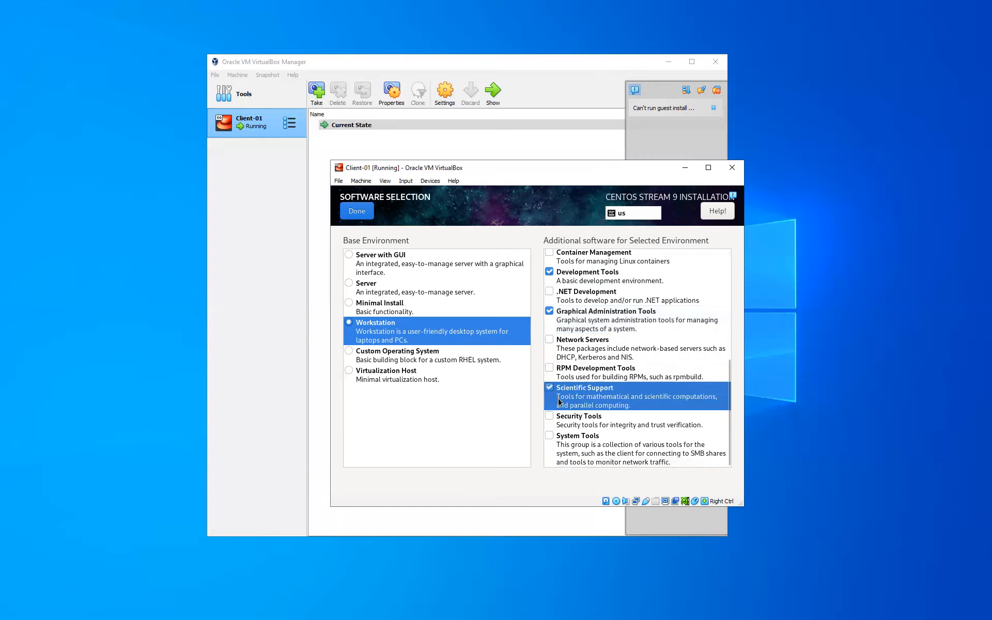
click(551, 437)
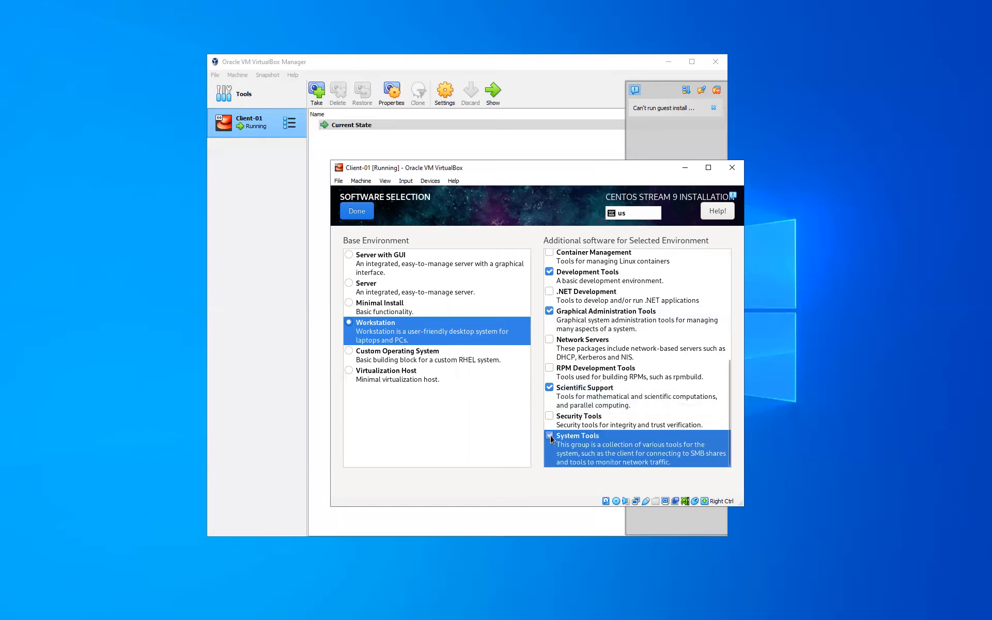
click(357, 211)
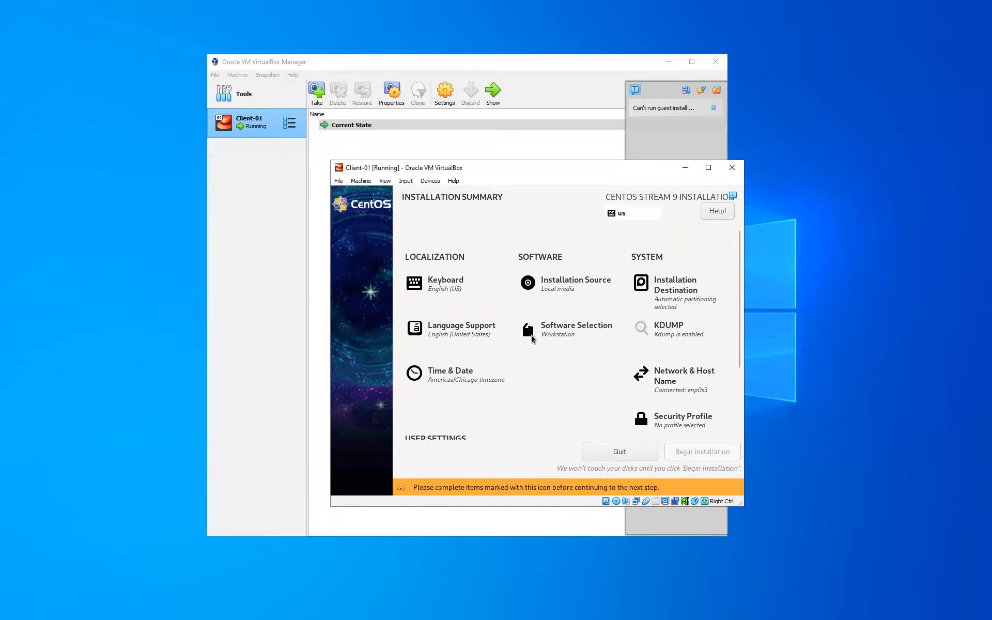
Enter and confirm the root account password, leaving root SSH login with password disallowed.
scroll(534, 340, down, 1)
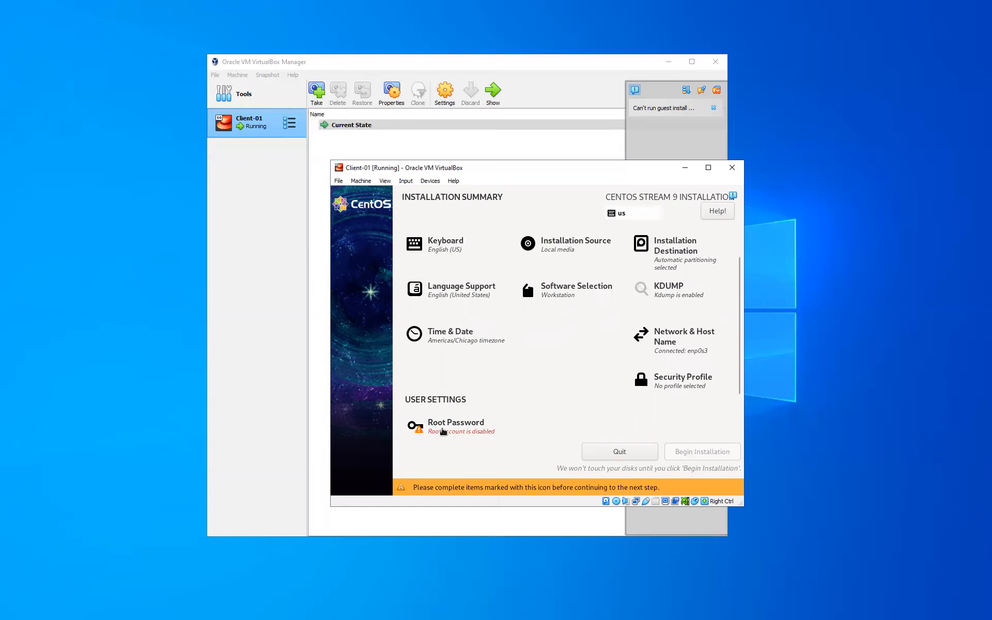
click(443, 432)
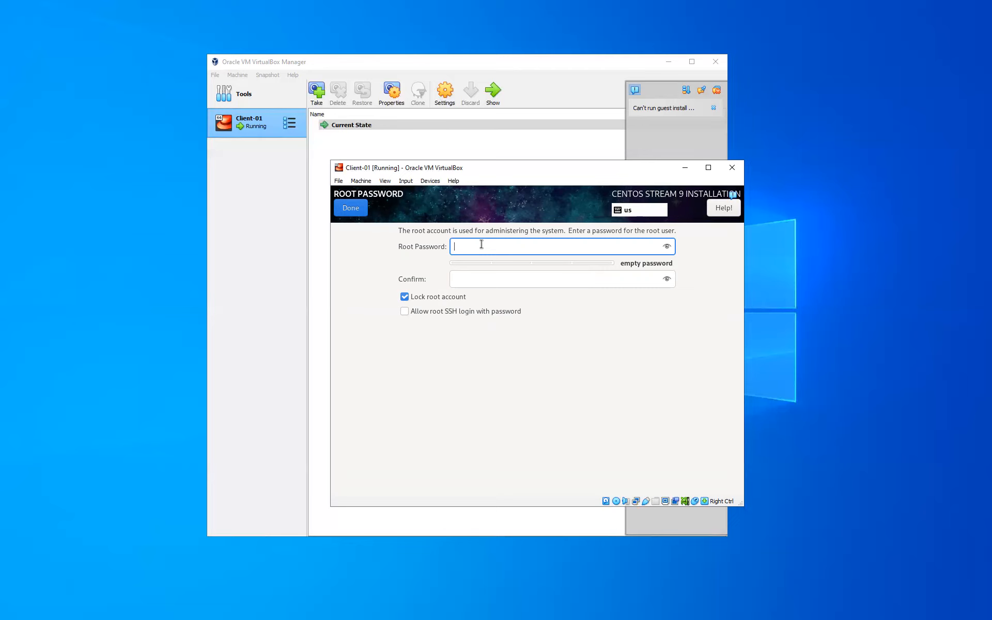
text(*********)
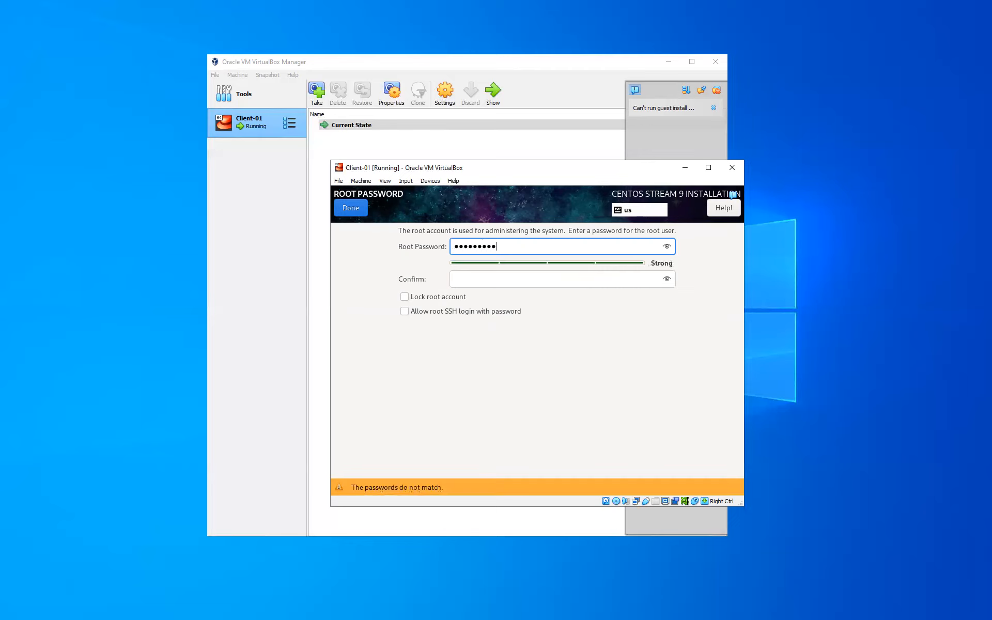
key(Tab)
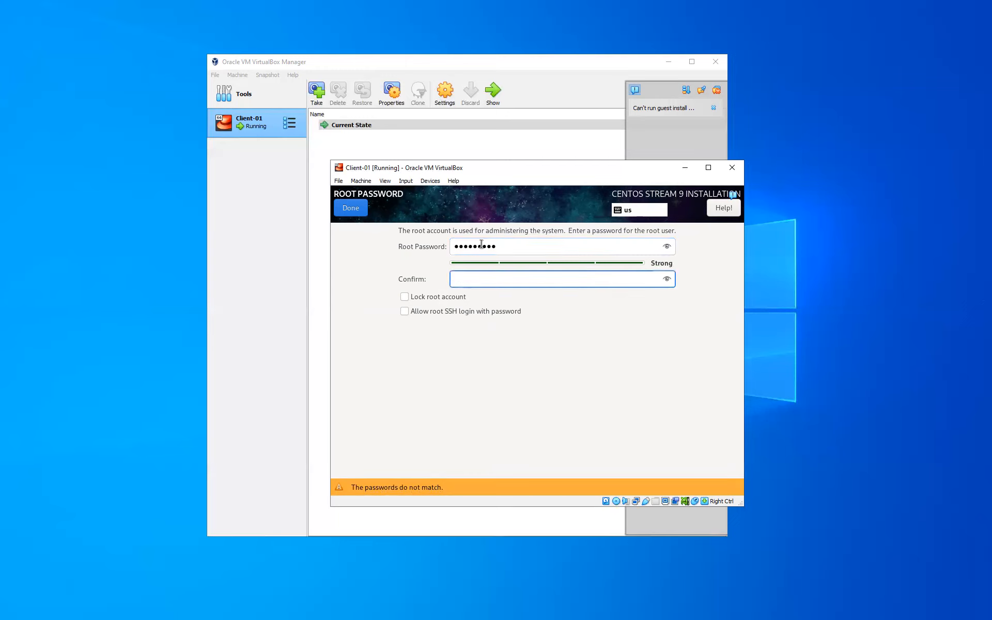
text(*********)
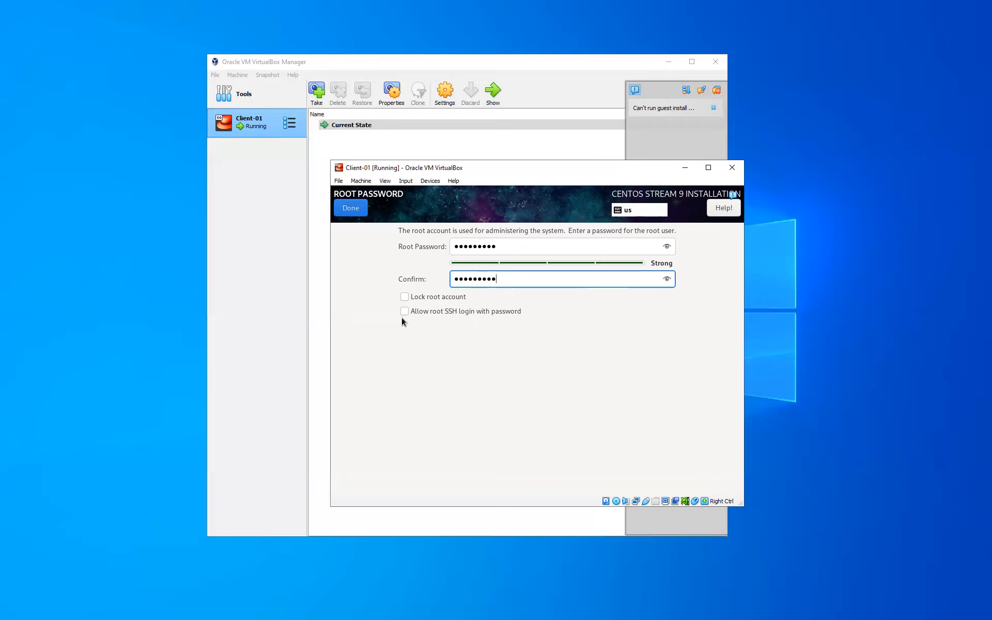
click(356, 214)
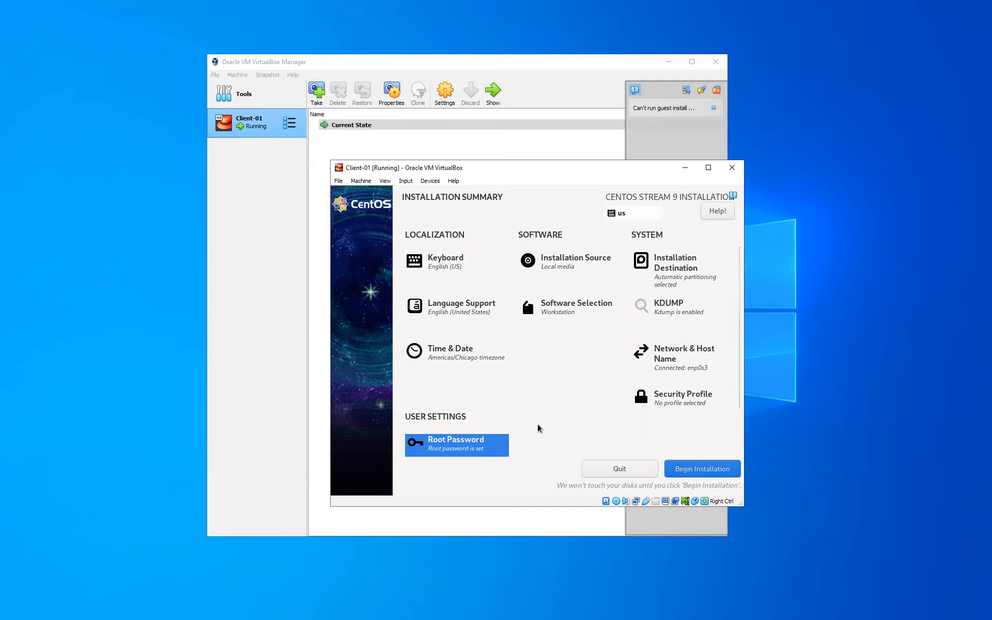
Recheck the root password settings and begin the CentOS Stream 9 installation.
click(478, 453)
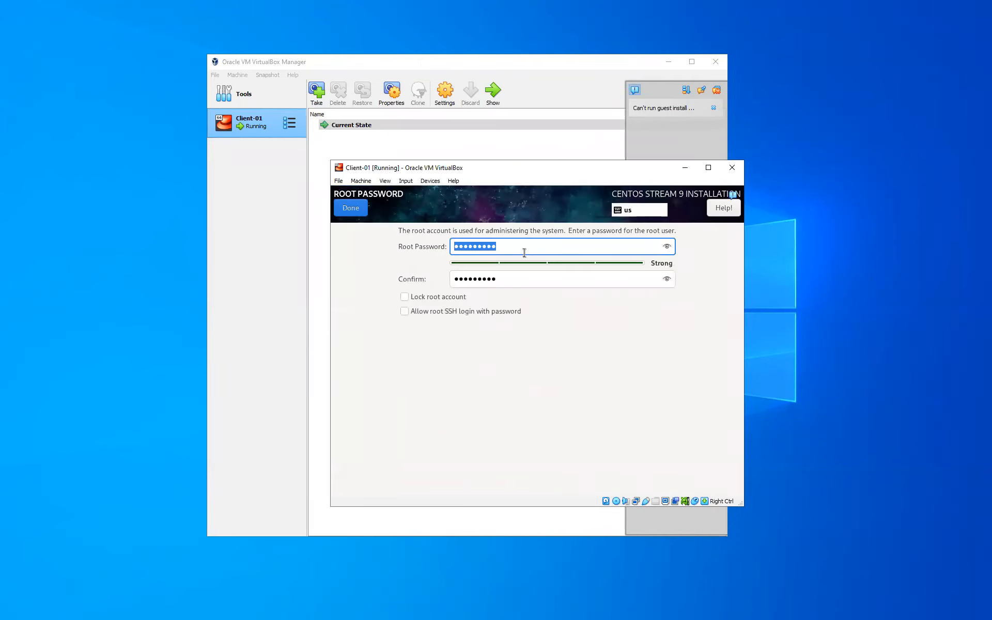
click(361, 214)
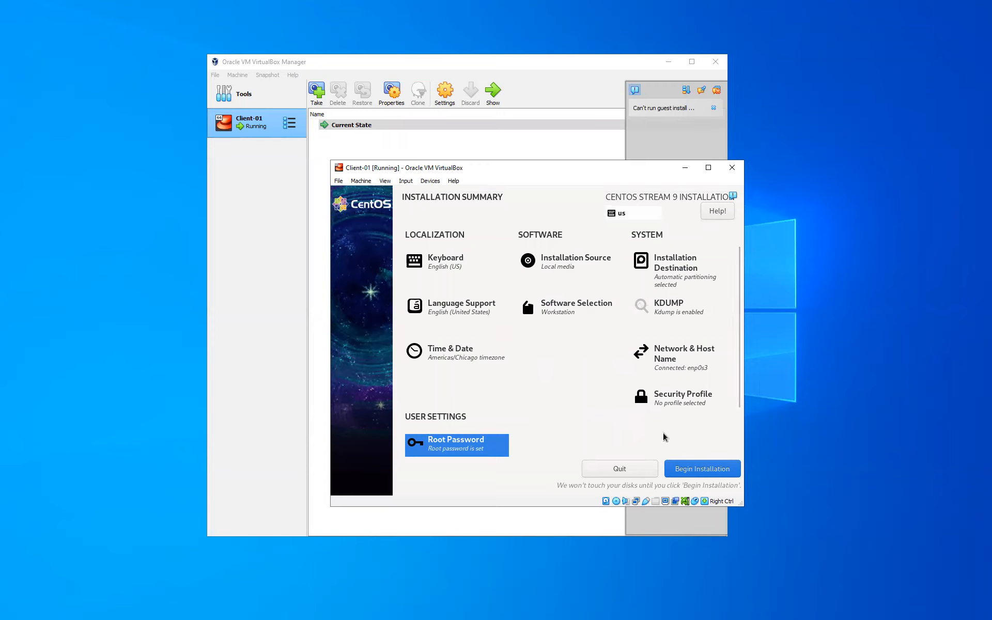
click(692, 471)
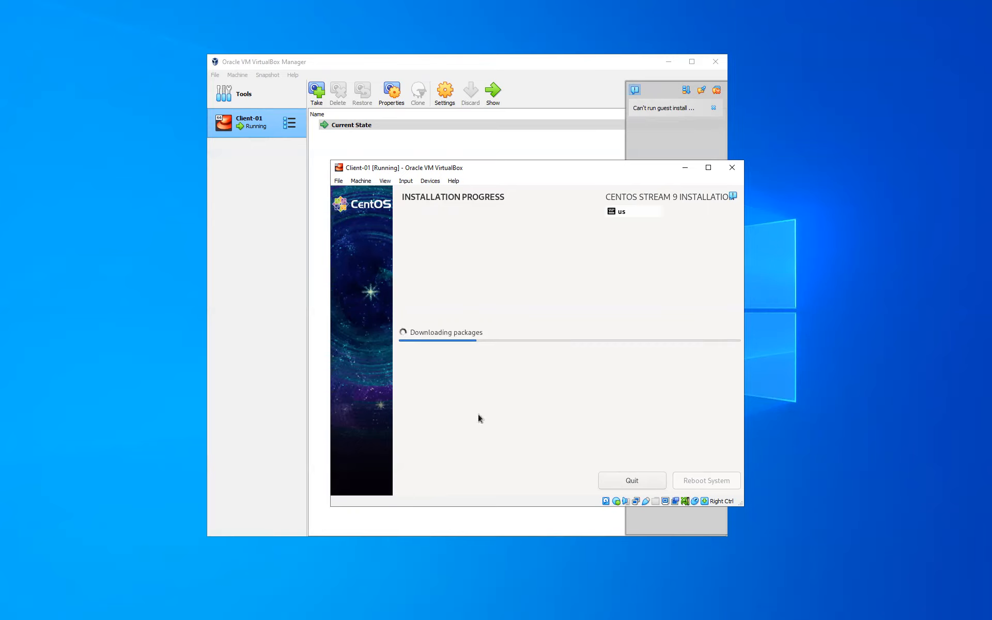
Release the virtual machine's input capture and open the Client-01 folder inside VirtualBox VMs in File Explorer.
key(Control_R)
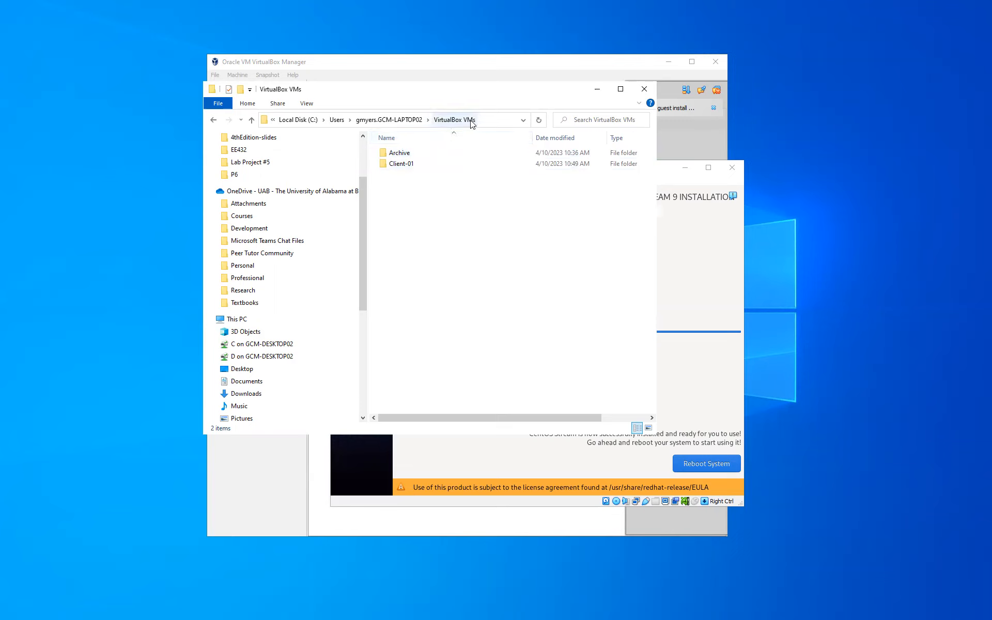
double_click(409, 166)
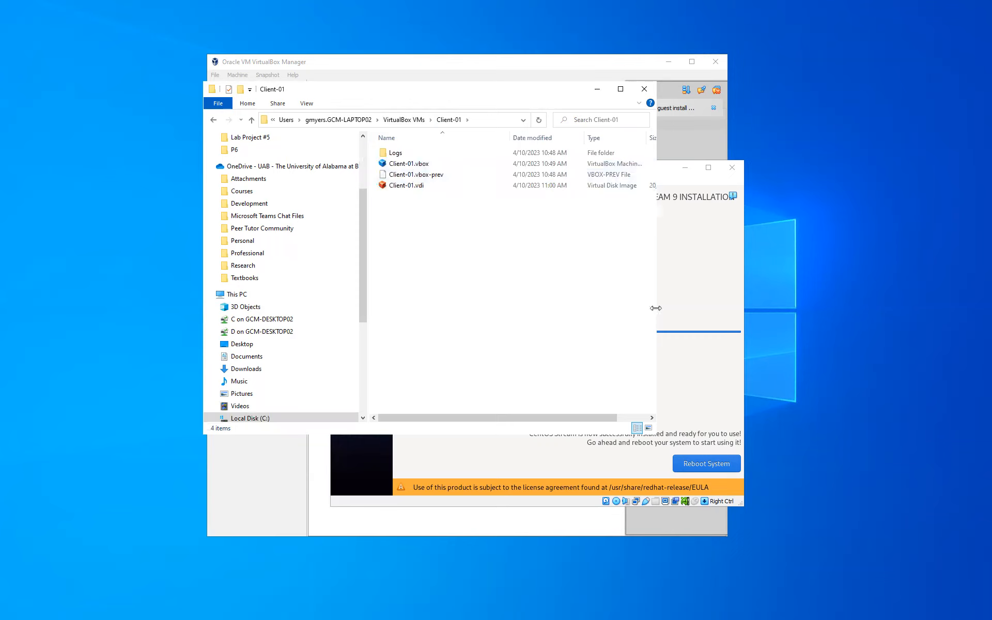
Widen the Client-01 folder window and its Size column to examine the full file sizes, and move the window out of the way.
drag(656, 308, 836, 308)
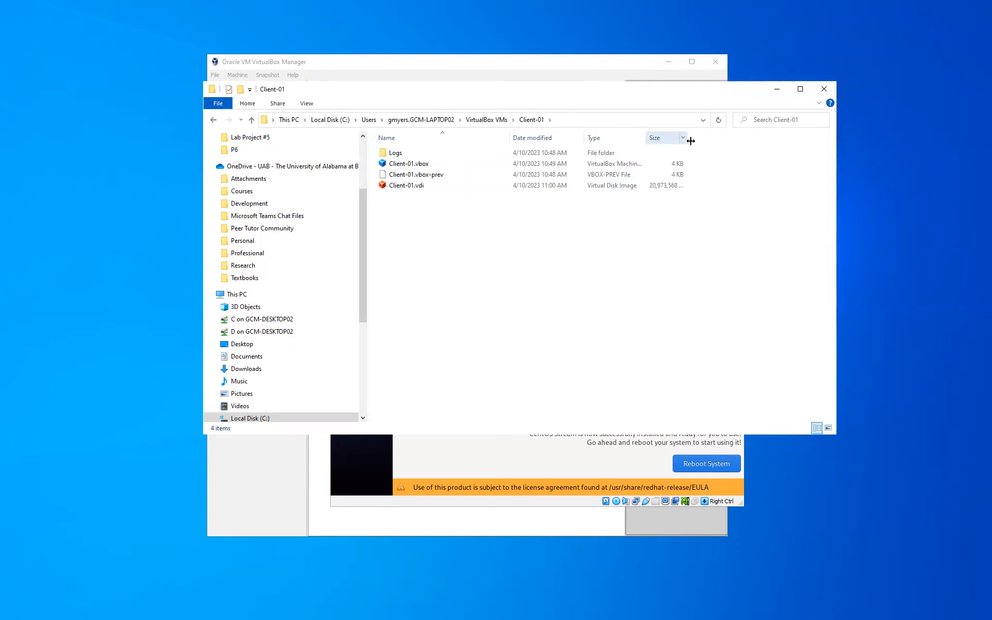
drag(689, 139, 736, 141)
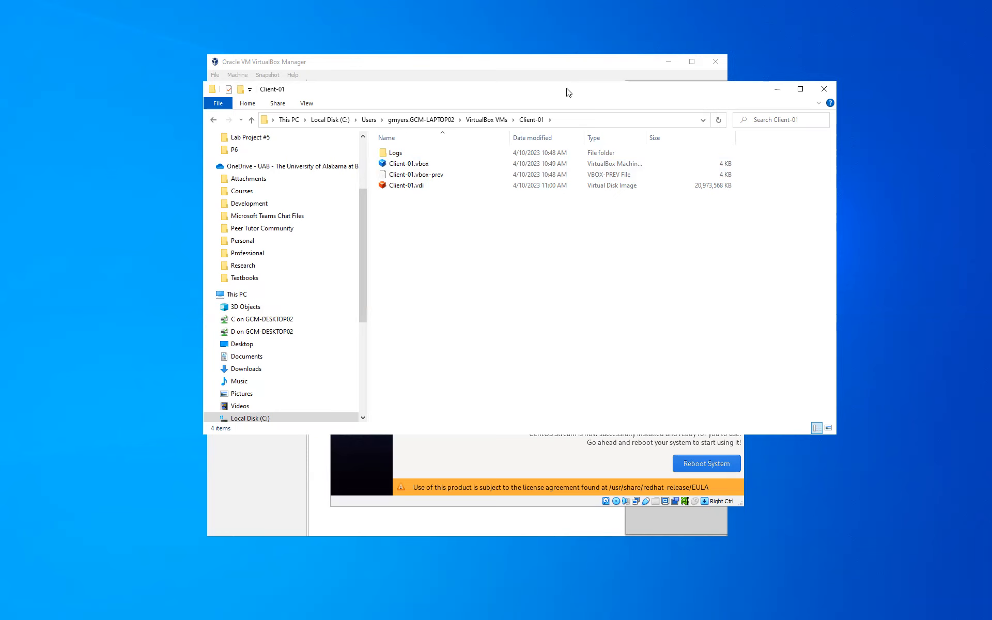
drag(568, 93, 991, 92)
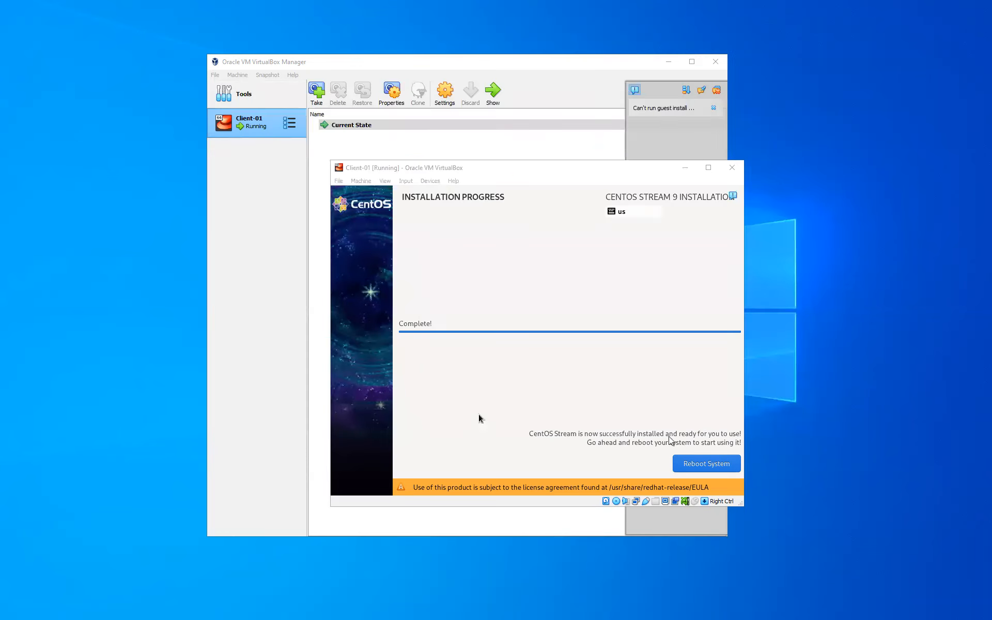
Return to the running Client-01 virtual machine, reposition its window and reboot the newly installed system from the CentOS installer.
click(566, 171)
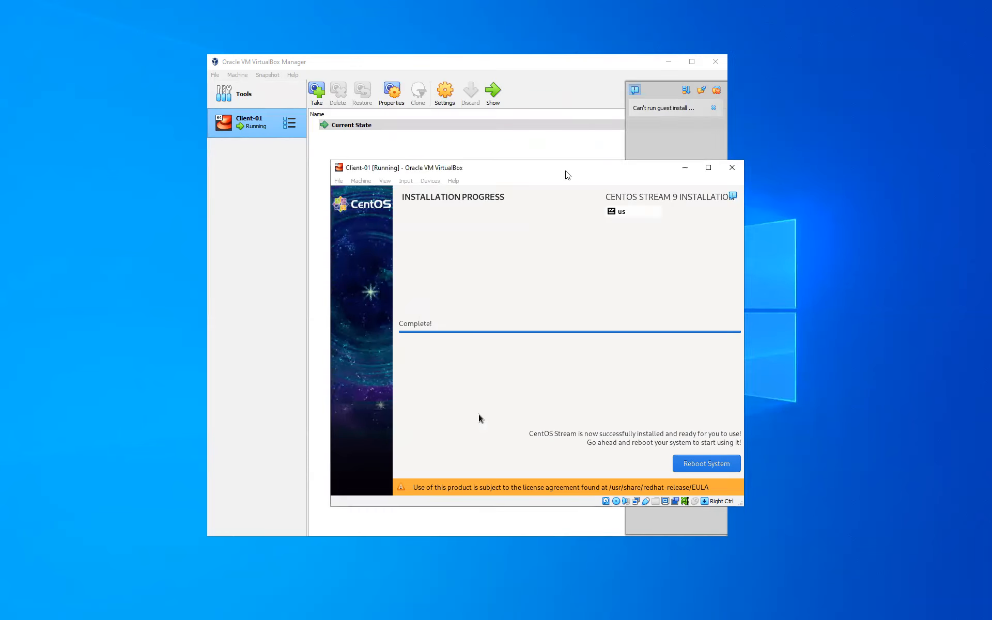
drag(558, 171, 519, 152)
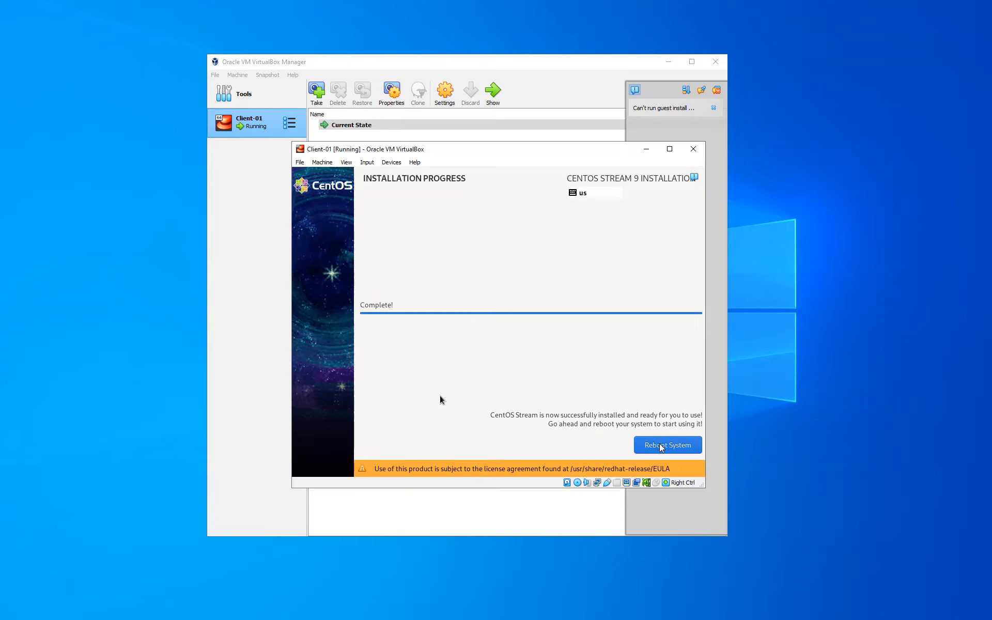
click(660, 444)
click(647, 447)
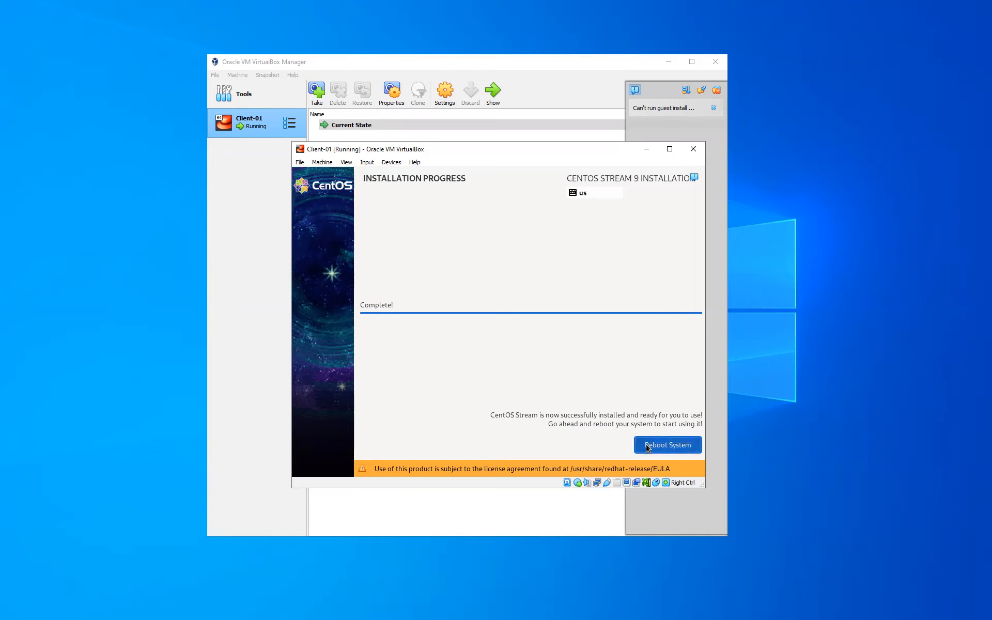